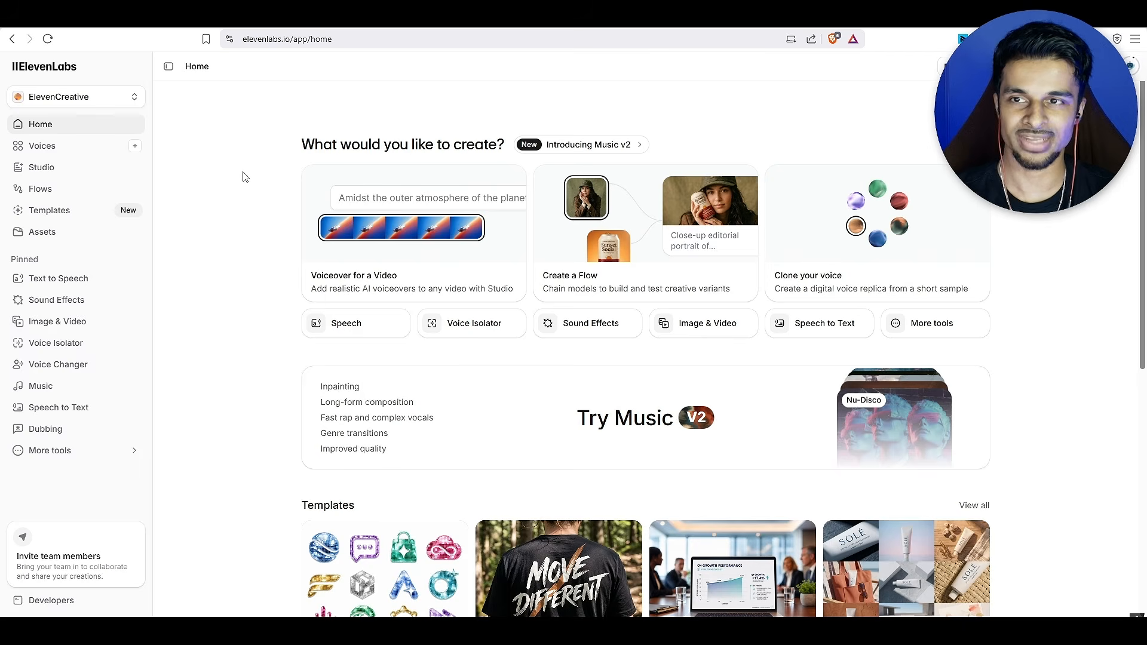
Start creating a new voice from the voice library using Instant Voice Clone
{"action": "left_click", "coordinate": [82, 155]}
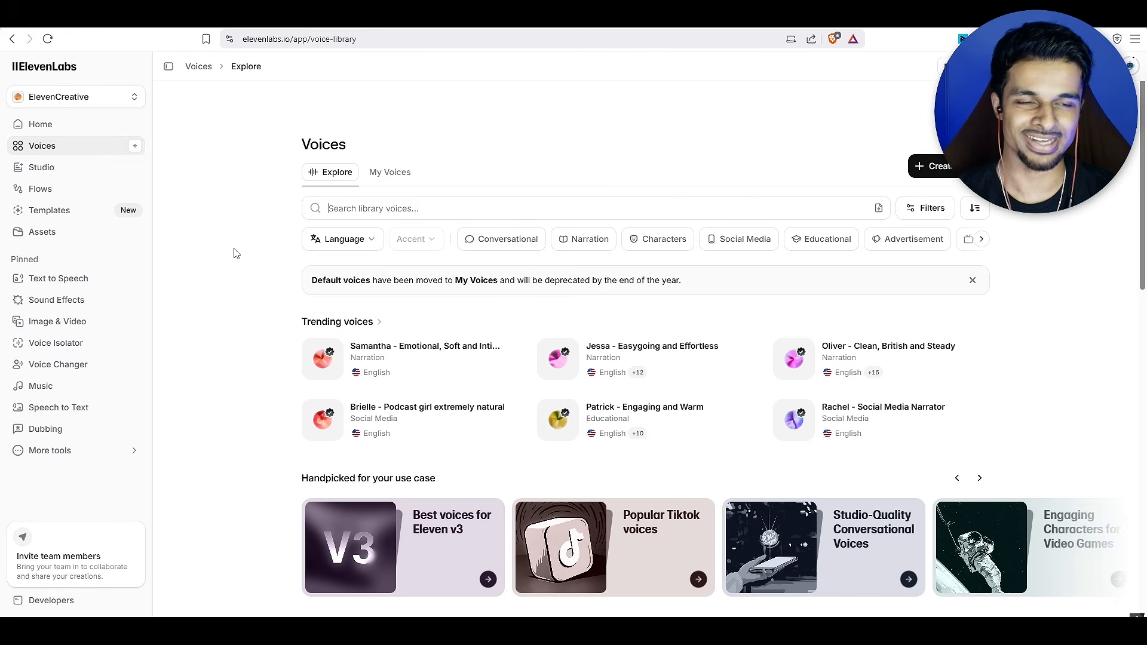
{"action": "left_click", "coordinate": [958, 174]}
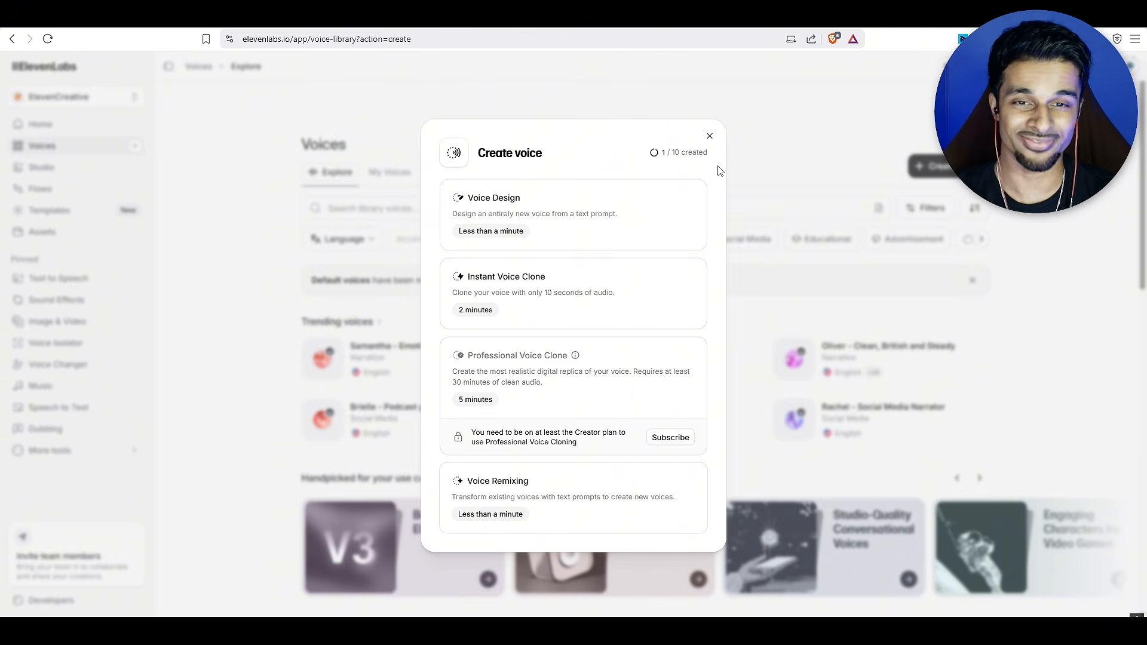
{"action": "left_click", "coordinate": [597, 309]}
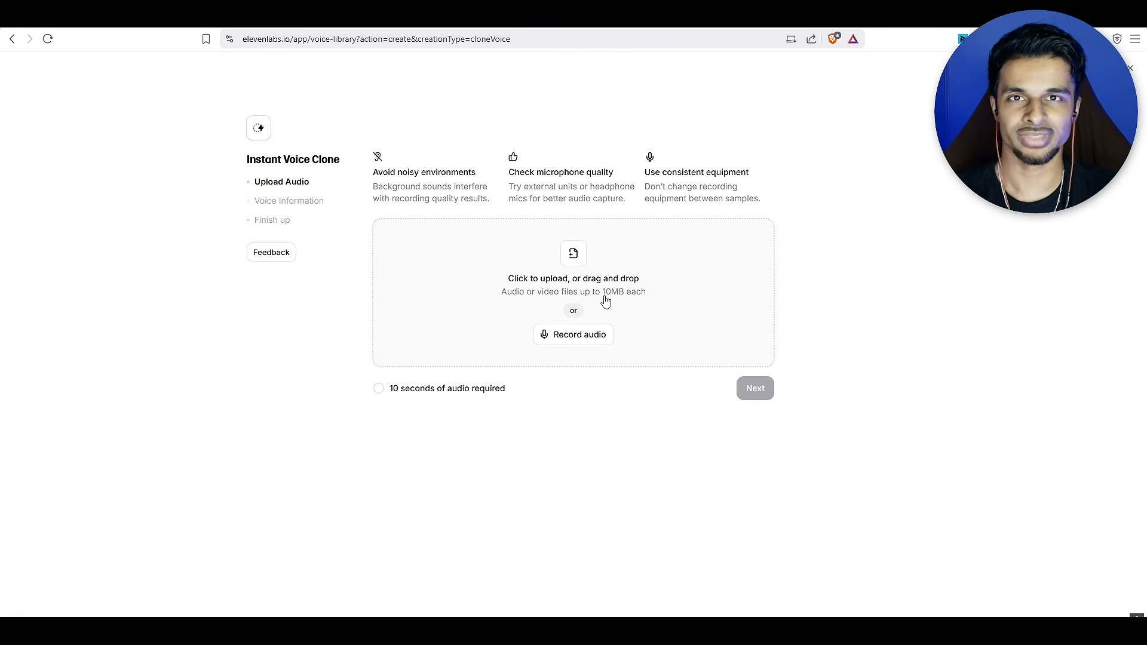
Record six voice samples of about 30 seconds each, allowing microphone access for the site, and continue to the voice information
{"action": "left_click", "coordinate": [577, 335]}
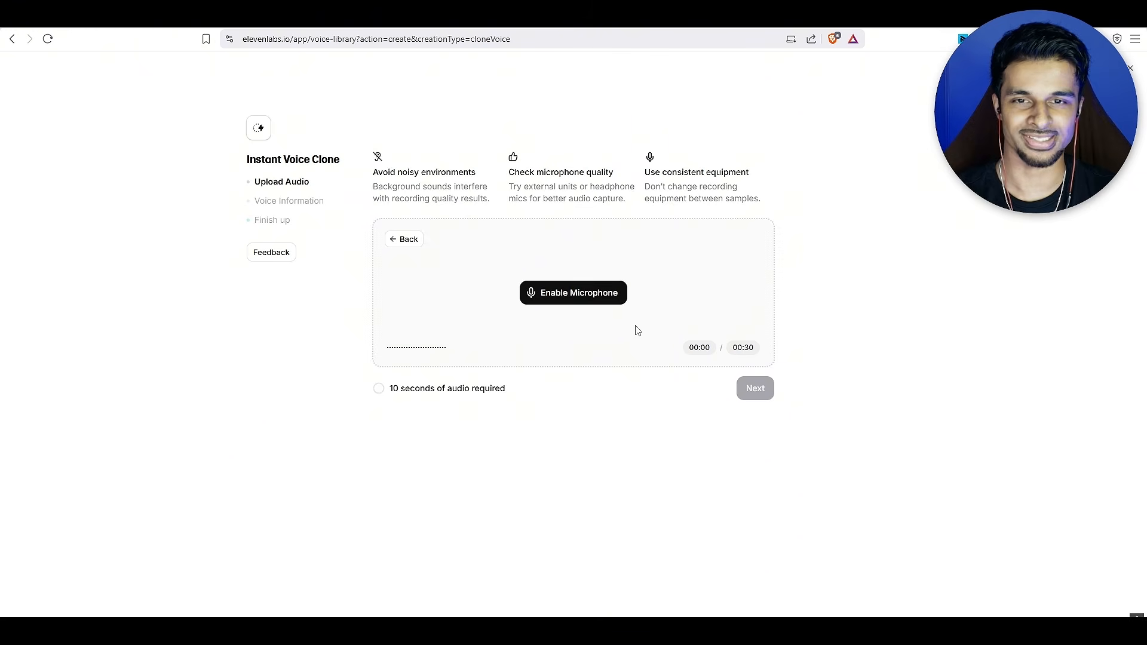
{"action": "left_click", "coordinate": [577, 302]}
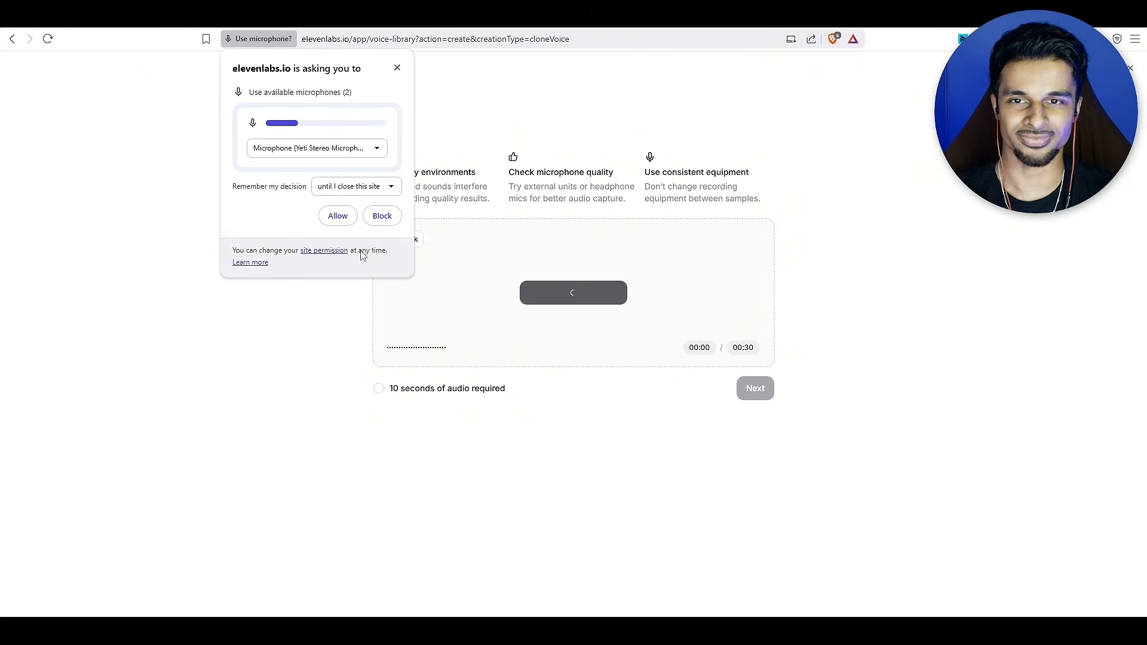
{"action": "left_click", "coordinate": [338, 224]}
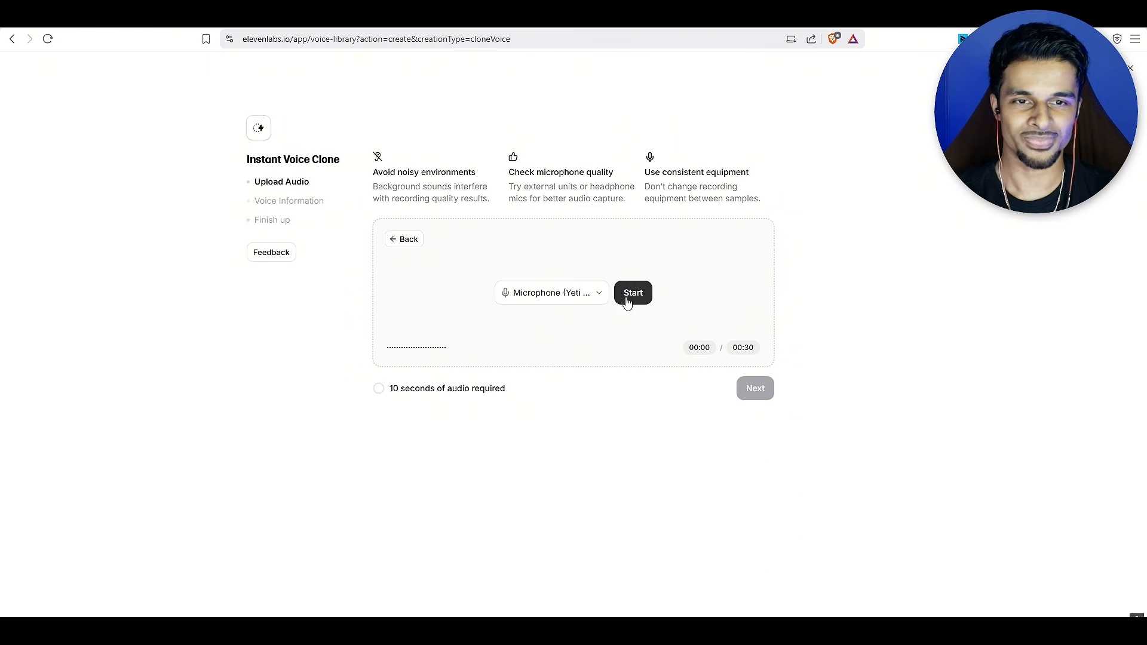
{"action": "left_click", "coordinate": [632, 292]}
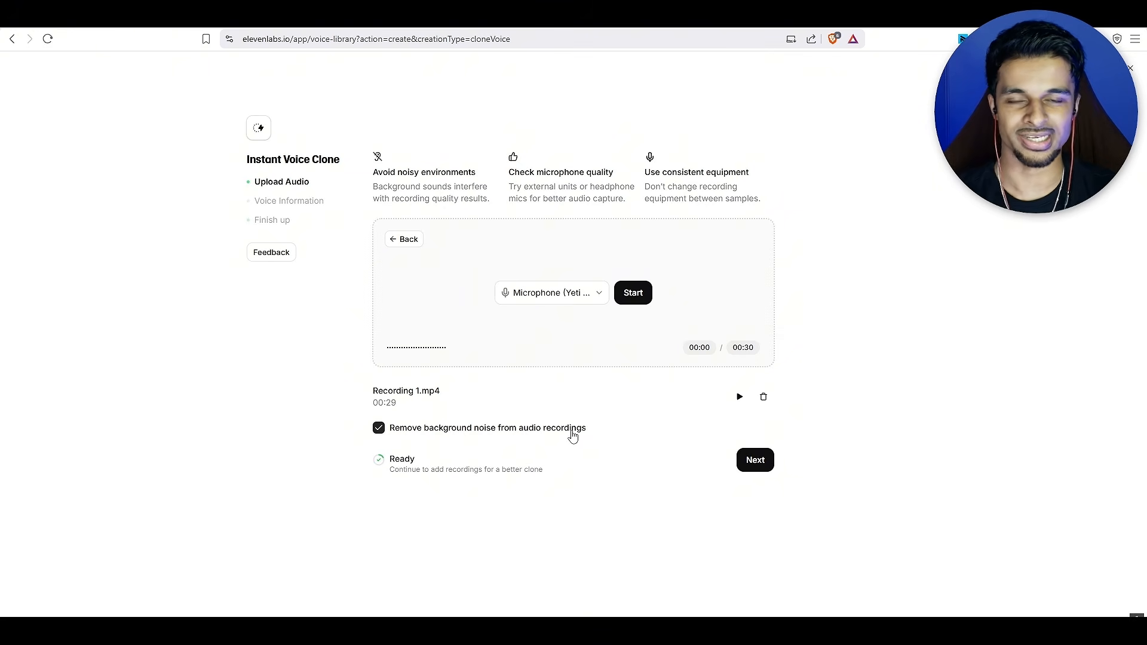
{"action": "left_click", "coordinate": [633, 299]}
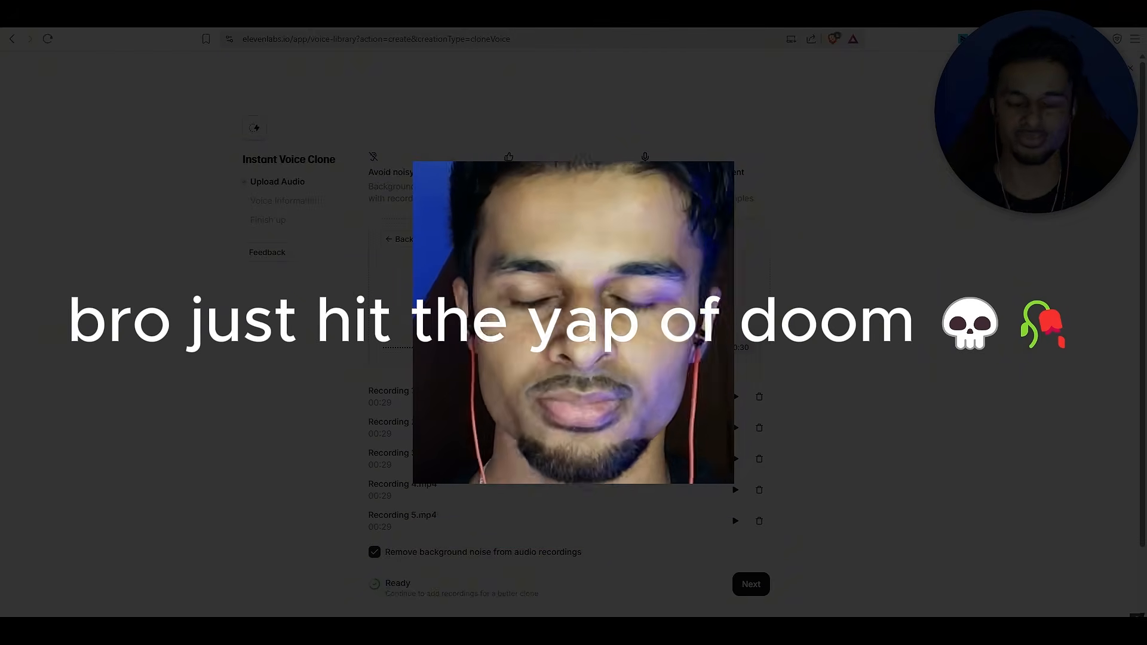
{"action": "scroll", "coordinate": [542, 497], "scroll_direction": "down", "scroll_amount": 1}
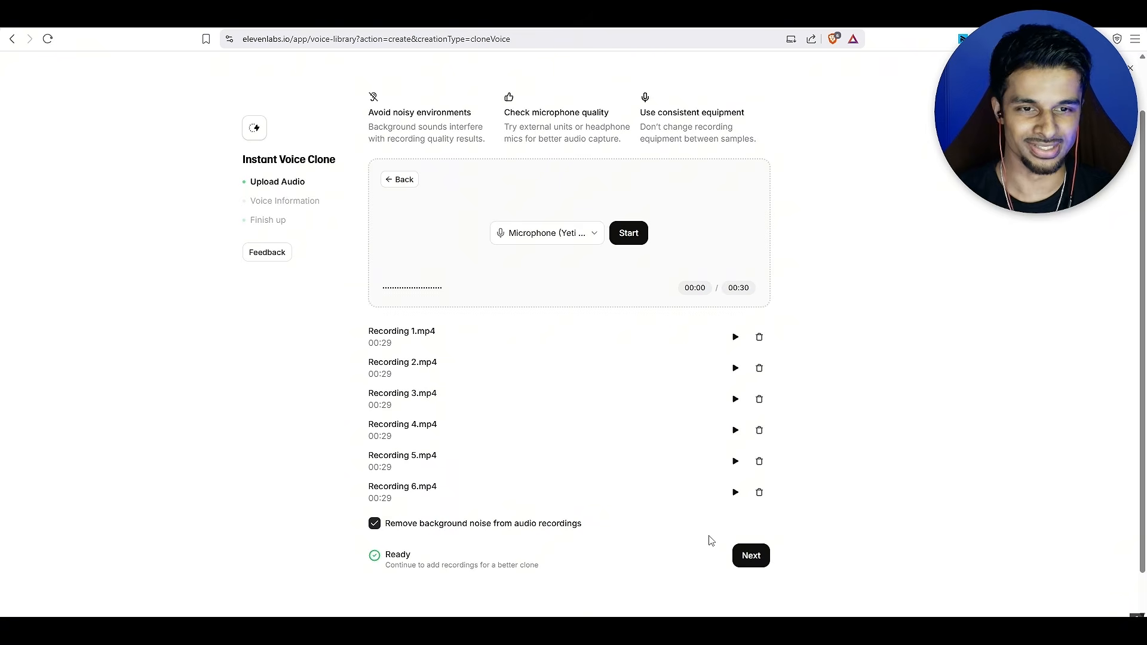
{"action": "left_click", "coordinate": [742, 559]}
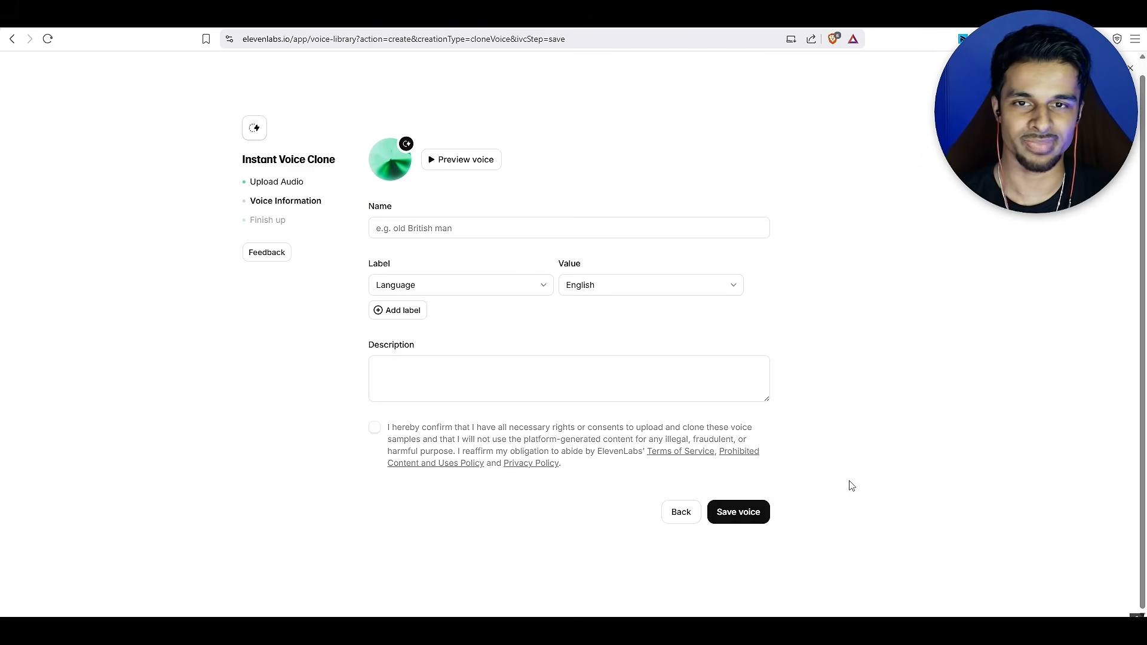
Enter a name for the cloned voice and keep its Language label at English
{"action": "left_click", "coordinate": [430, 233]}
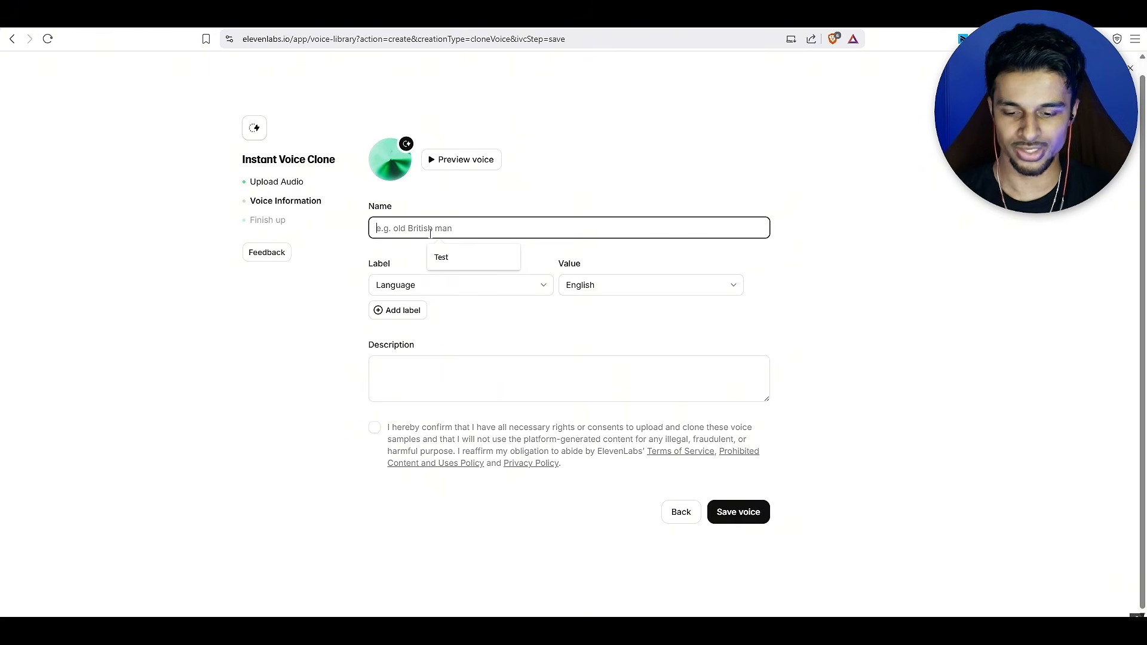
{"action": "type", "text": "Jerell AI"}
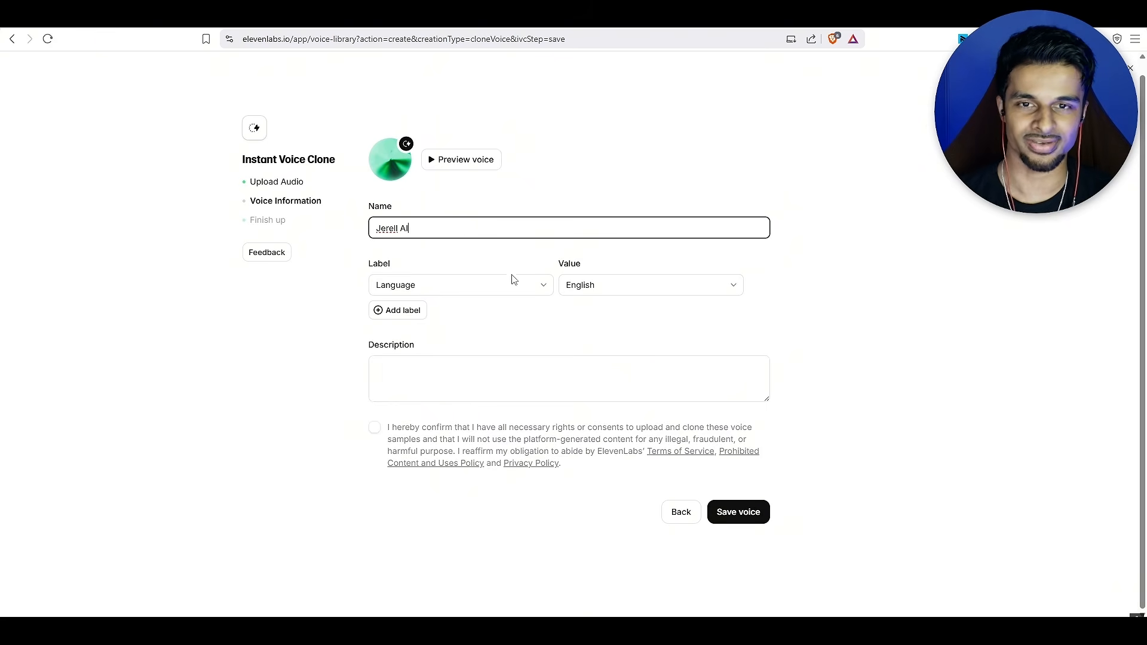
{"action": "left_click", "coordinate": [506, 288]}
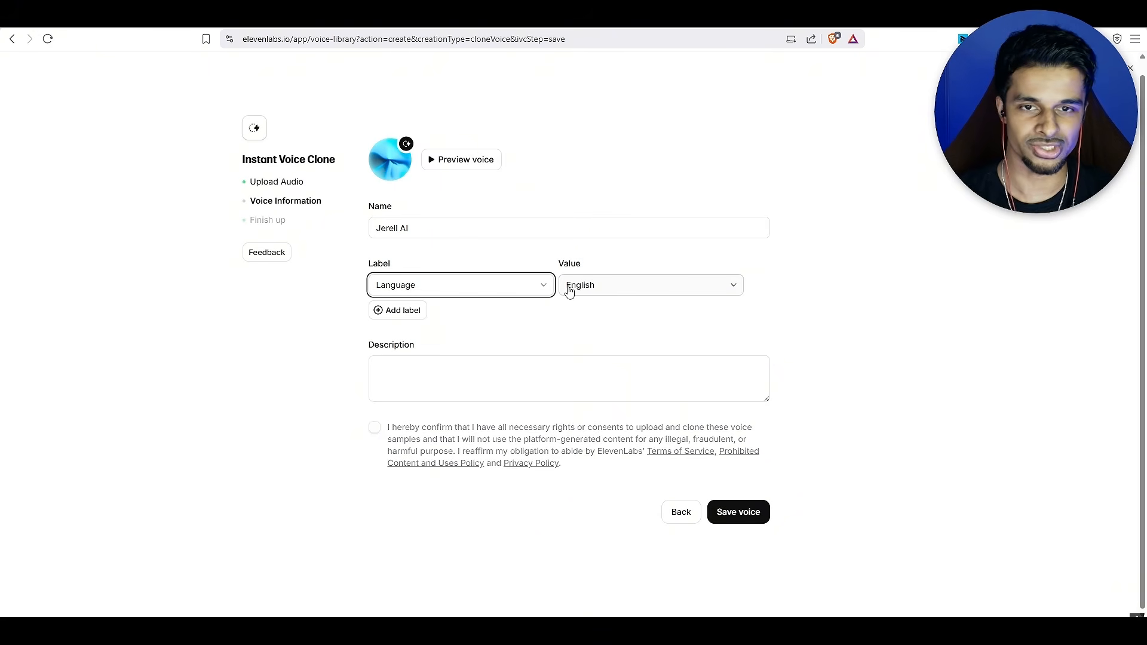
{"action": "left_click", "coordinate": [694, 318]}
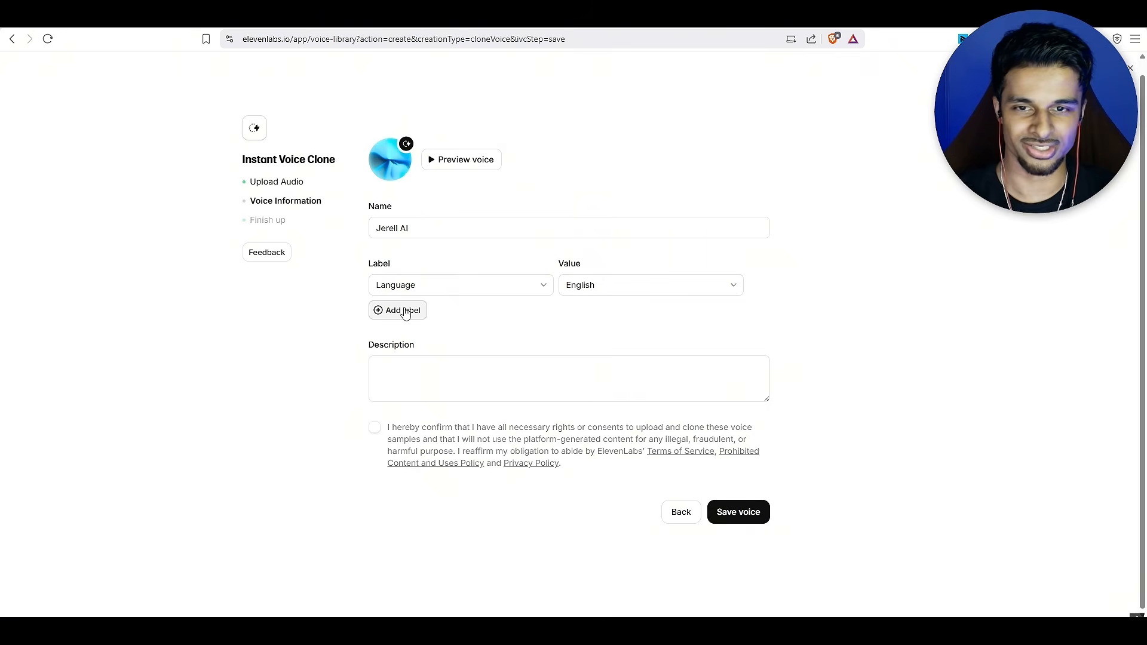
Describe whose AI voice the clone is, confirm the rights and consent statement, and save the voice
{"action": "left_click", "coordinate": [439, 370]}
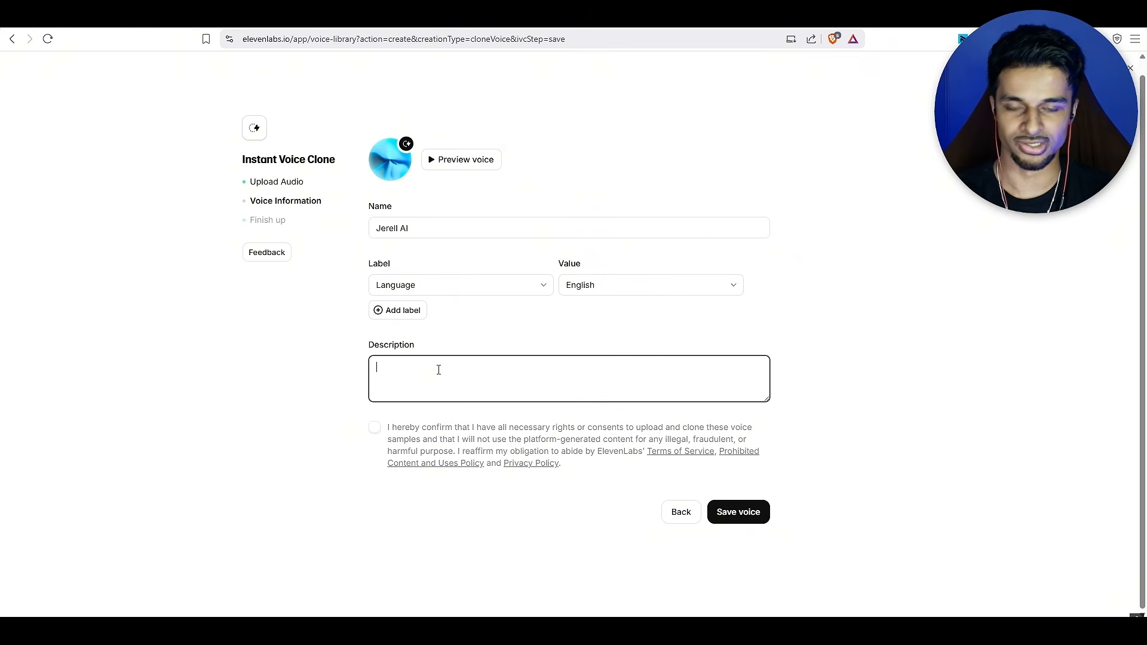
{"action": "type", "text": "Voice for "}
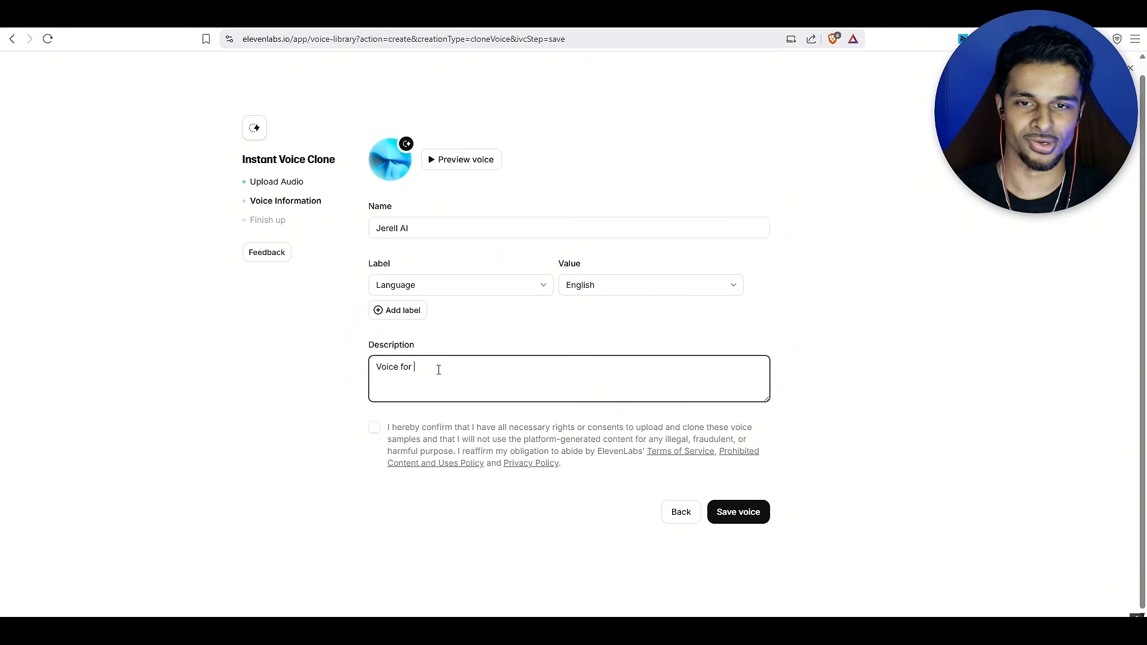
{"action": "type", "text": "Jerell AI"}
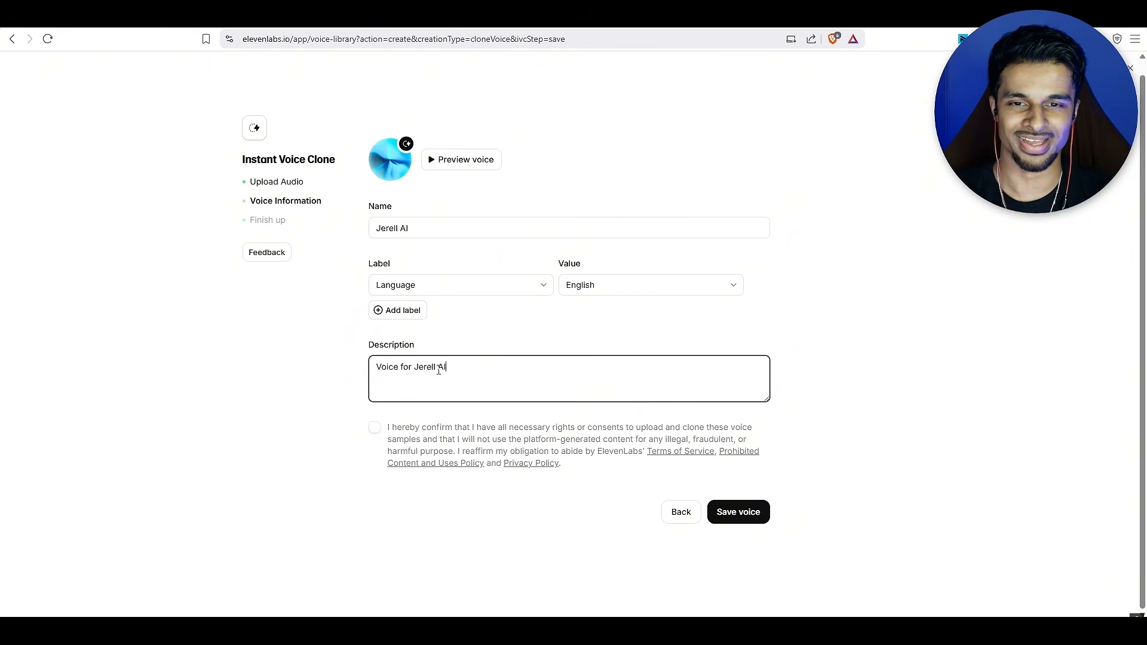
{"action": "left_click", "coordinate": [375, 427]}
{"action": "left_click", "coordinate": [745, 514]}
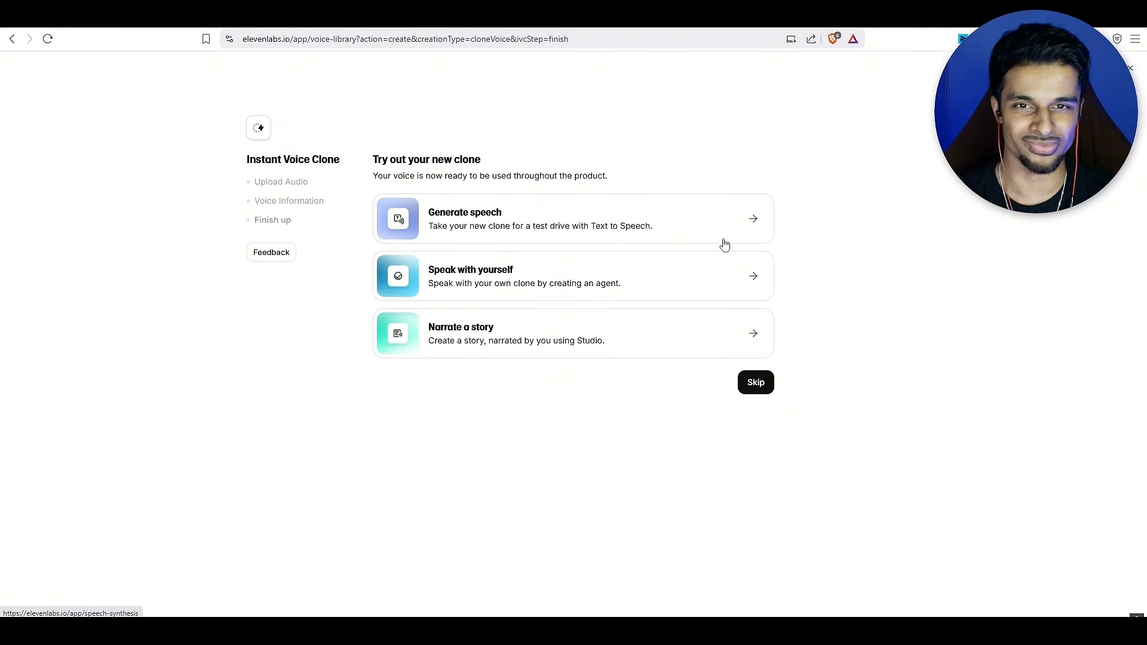
Generate speech with the new clone from the text "Go to my Instagram and DM me if you have any issues."
{"action": "left_click", "coordinate": [671, 230]}
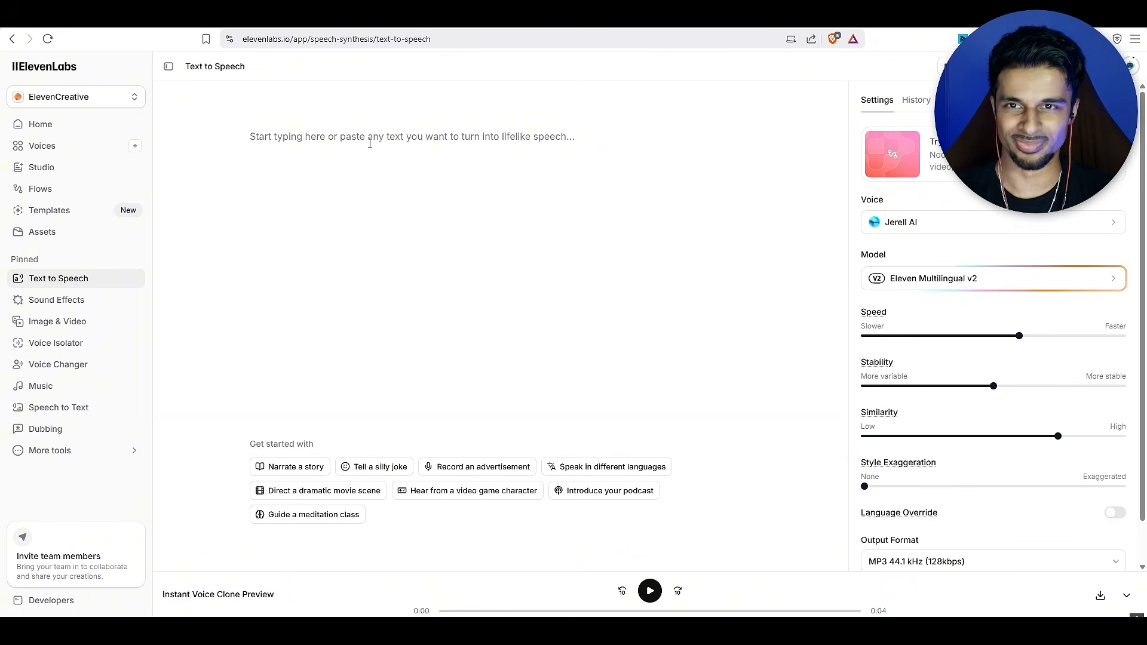
{"action": "left_click", "coordinate": [370, 143]}
{"action": "type", "text": "Go to "}
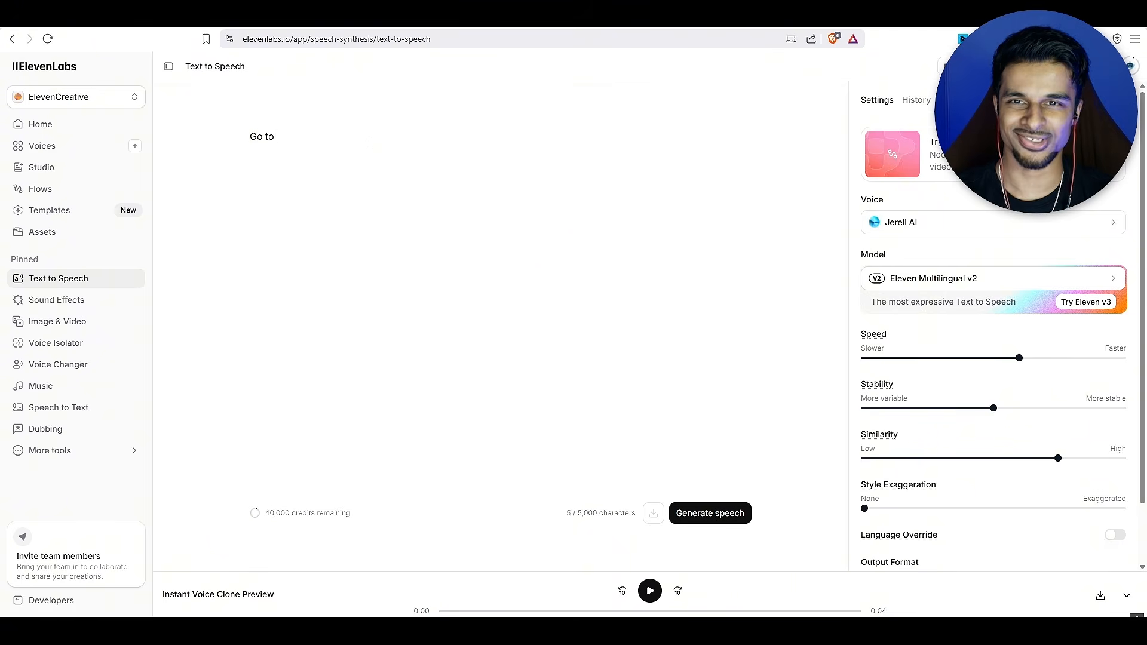
{"action": "type", "text": "my Instagram and "}
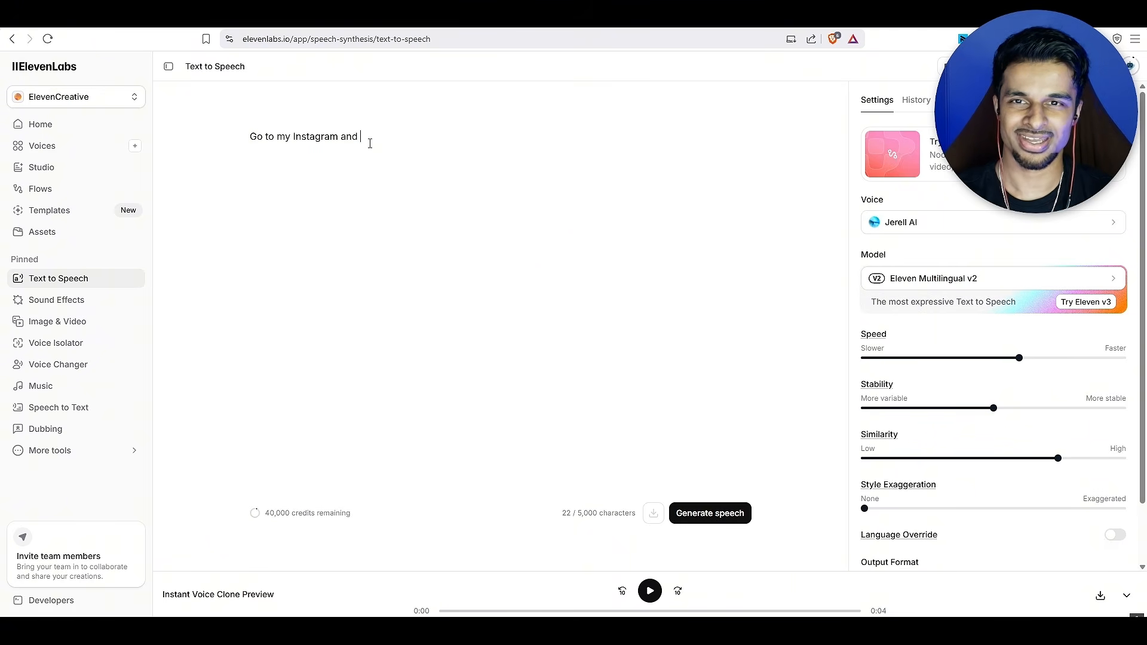
{"action": "type", "text": "DM me if you"}
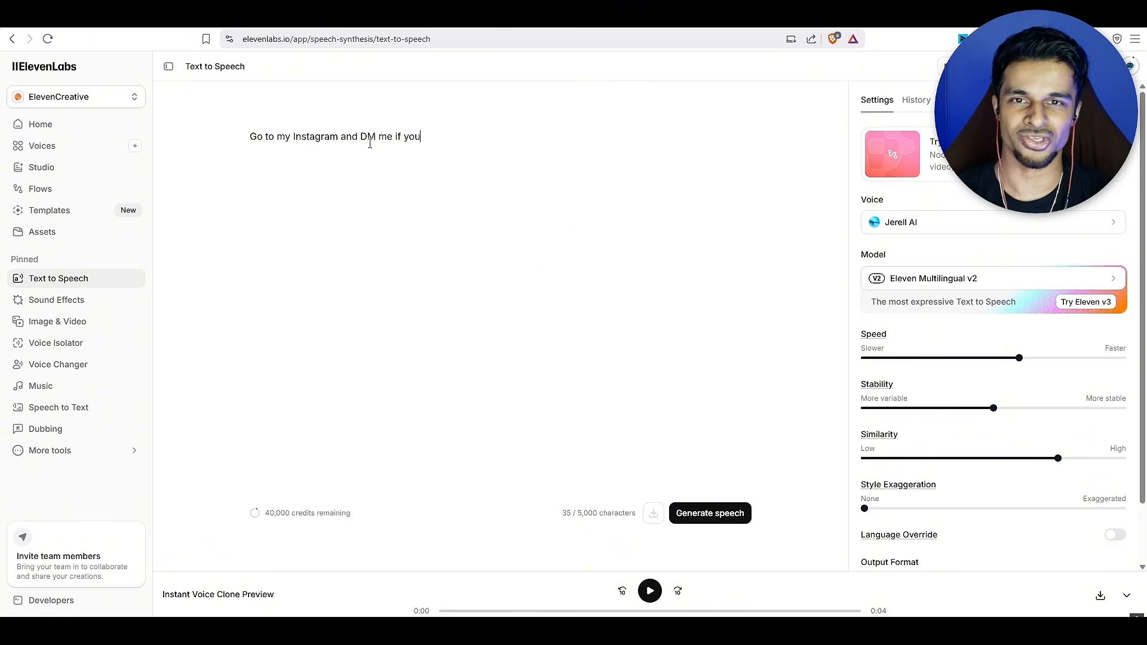
{"action": "type", "text": " have any issues."}
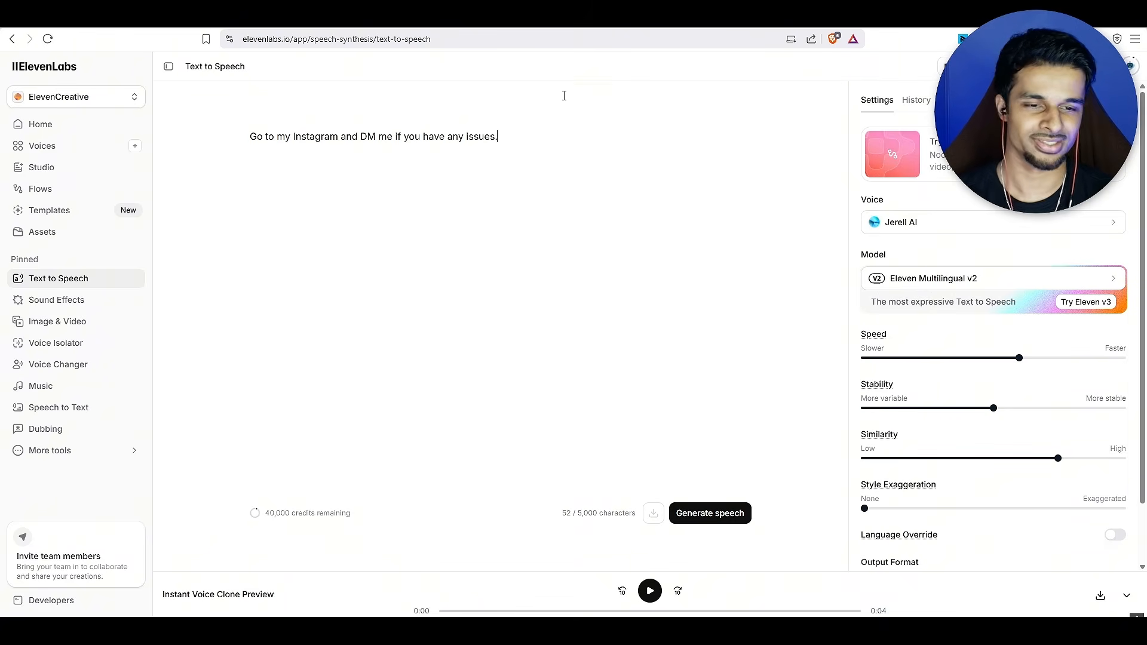
{"action": "left_click", "coordinate": [735, 519]}
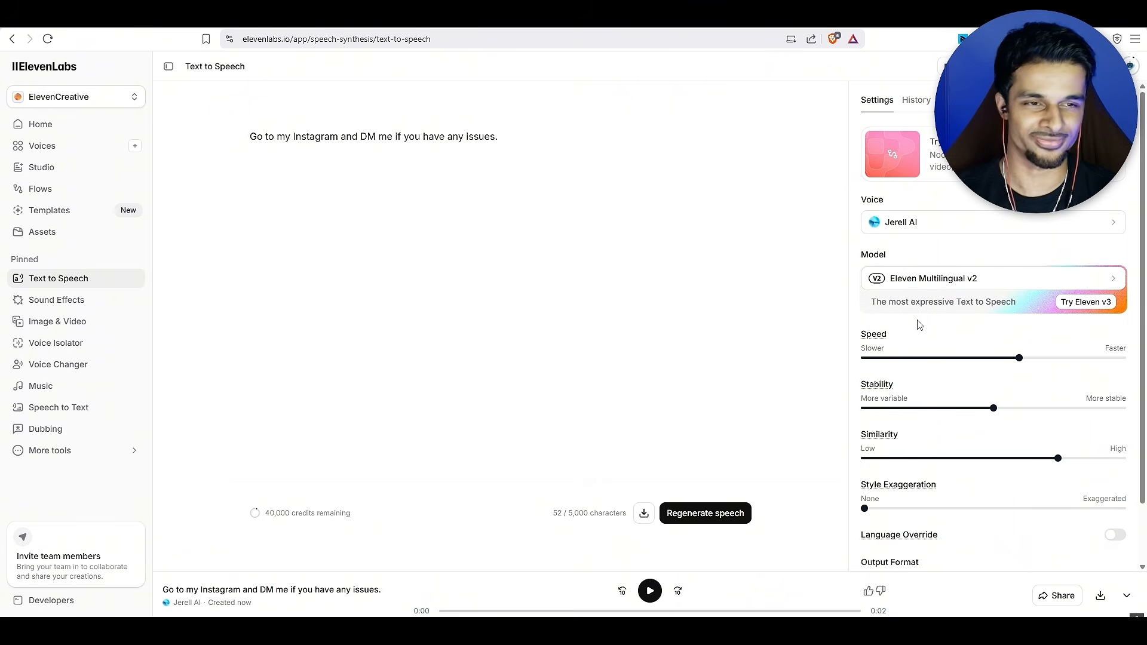
Try the Eleven v3 model and its voice selection, and return the model to Eleven Multilingual v2
{"action": "scroll", "coordinate": [918, 325], "scroll_direction": "down", "scroll_amount": 1}
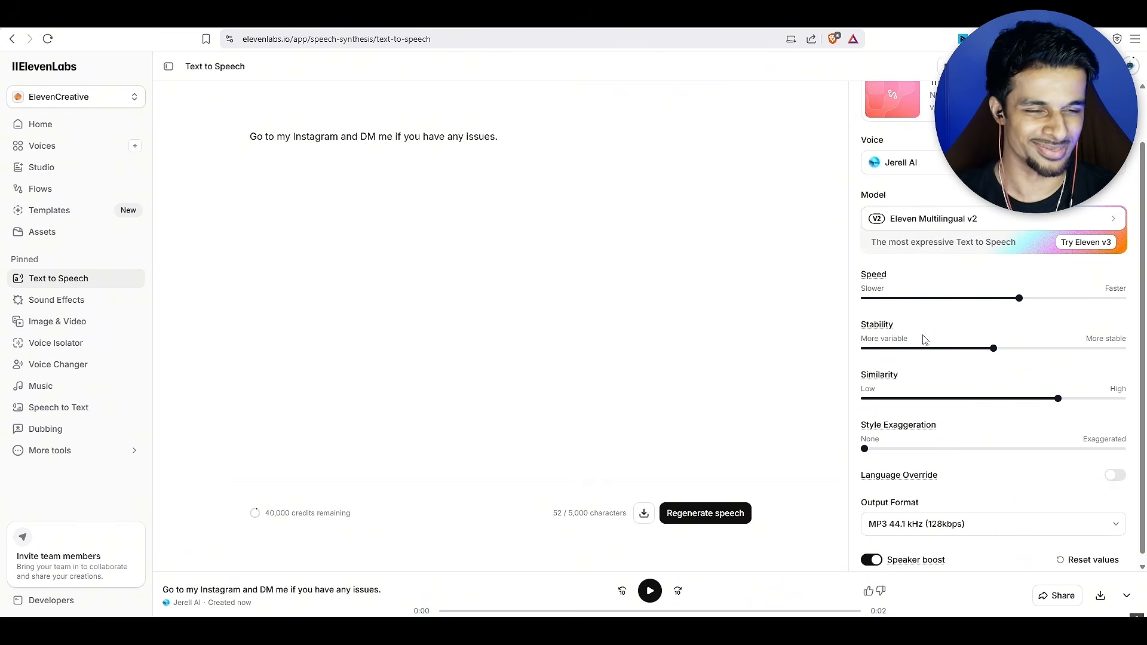
{"action": "mouse_move", "coordinate": [992, 358]}
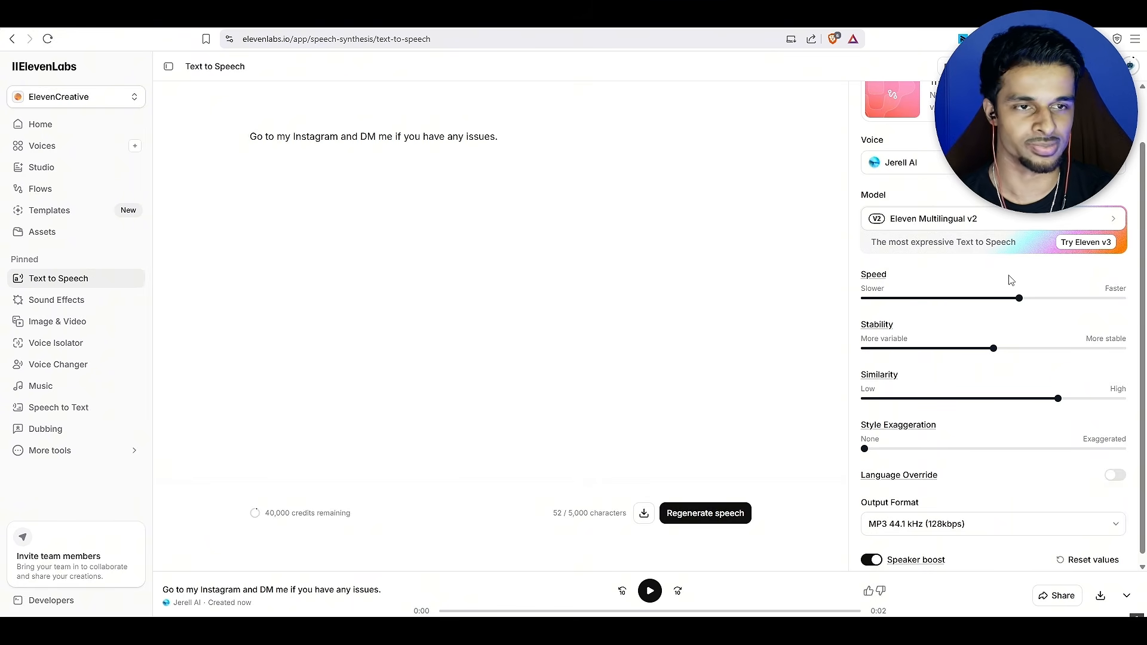
{"action": "left_click", "coordinate": [954, 221]}
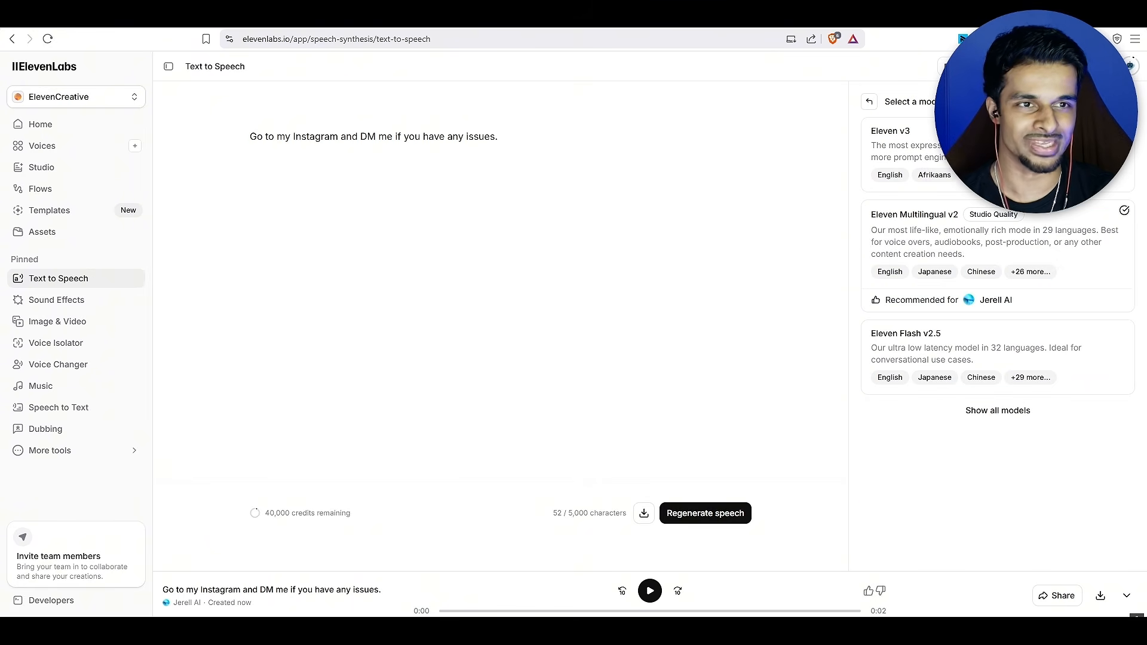
{"action": "left_click", "coordinate": [980, 156]}
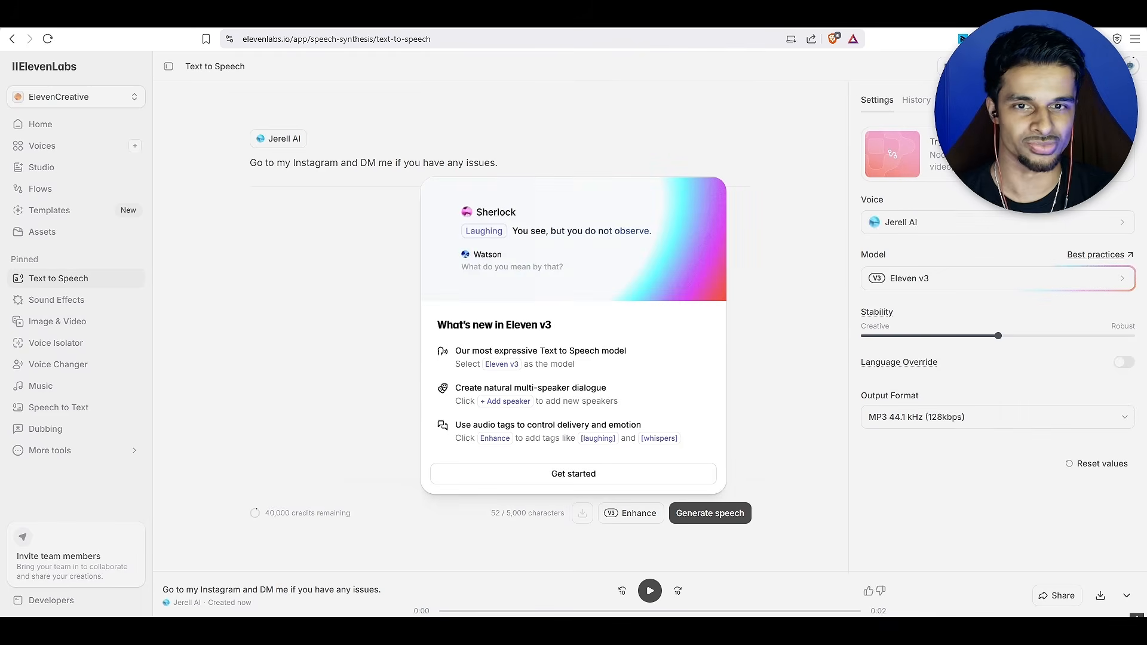
{"action": "left_click", "coordinate": [615, 476]}
{"action": "left_click", "coordinate": [942, 224]}
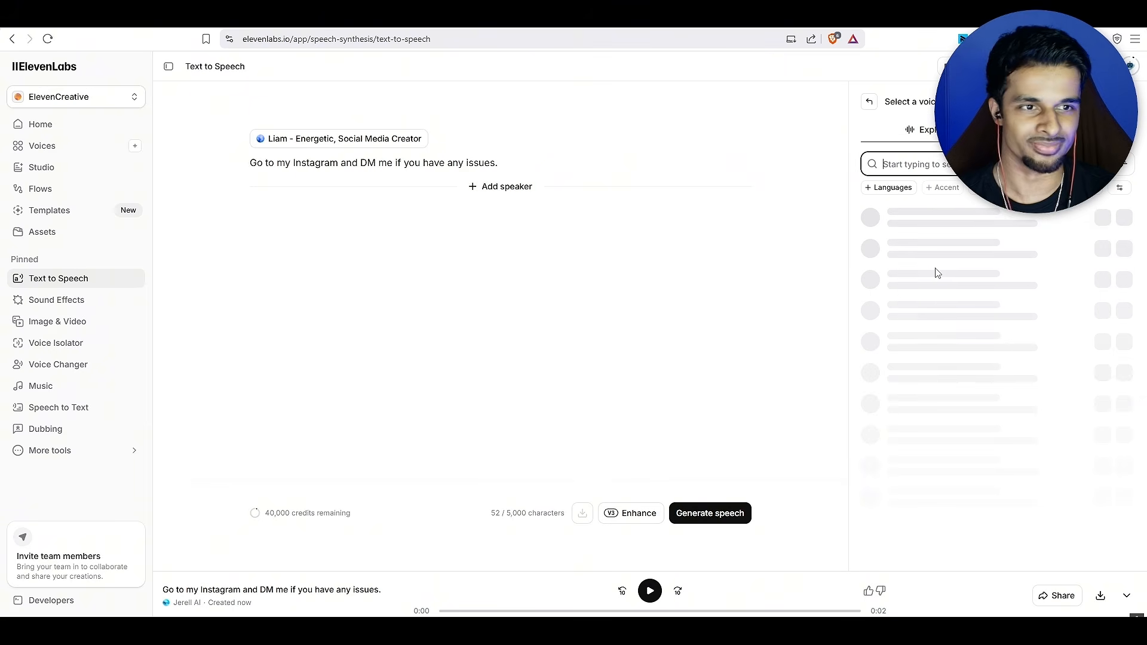
{"action": "left_click", "coordinate": [864, 115]}
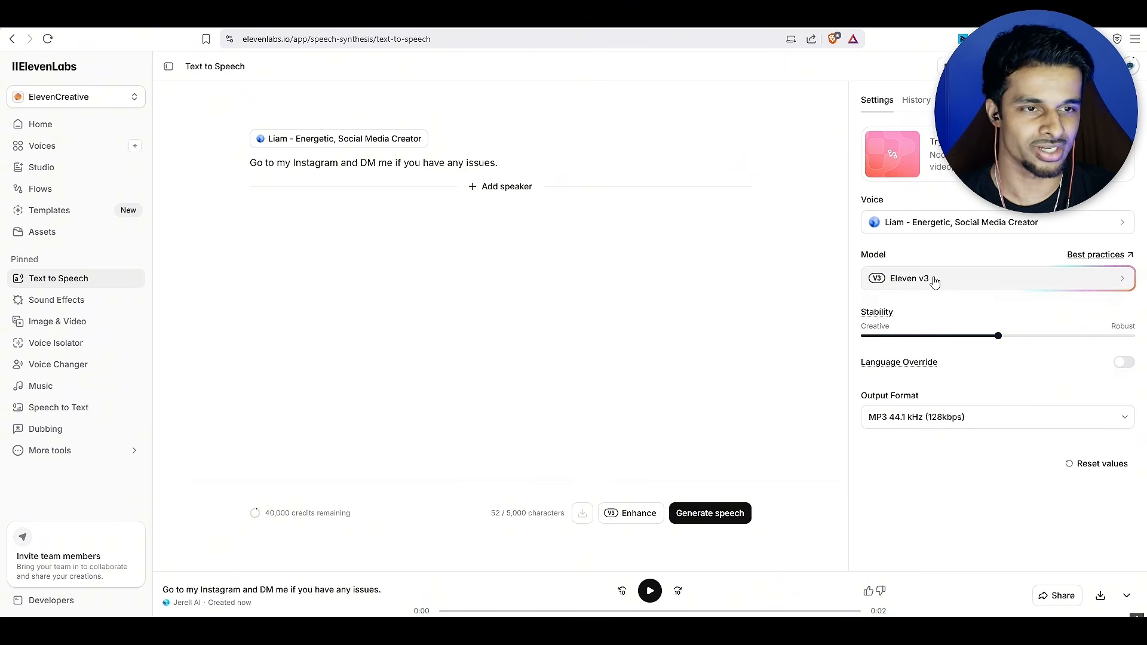
{"action": "left_click", "coordinate": [931, 280]}
{"action": "left_click", "coordinate": [931, 236]}
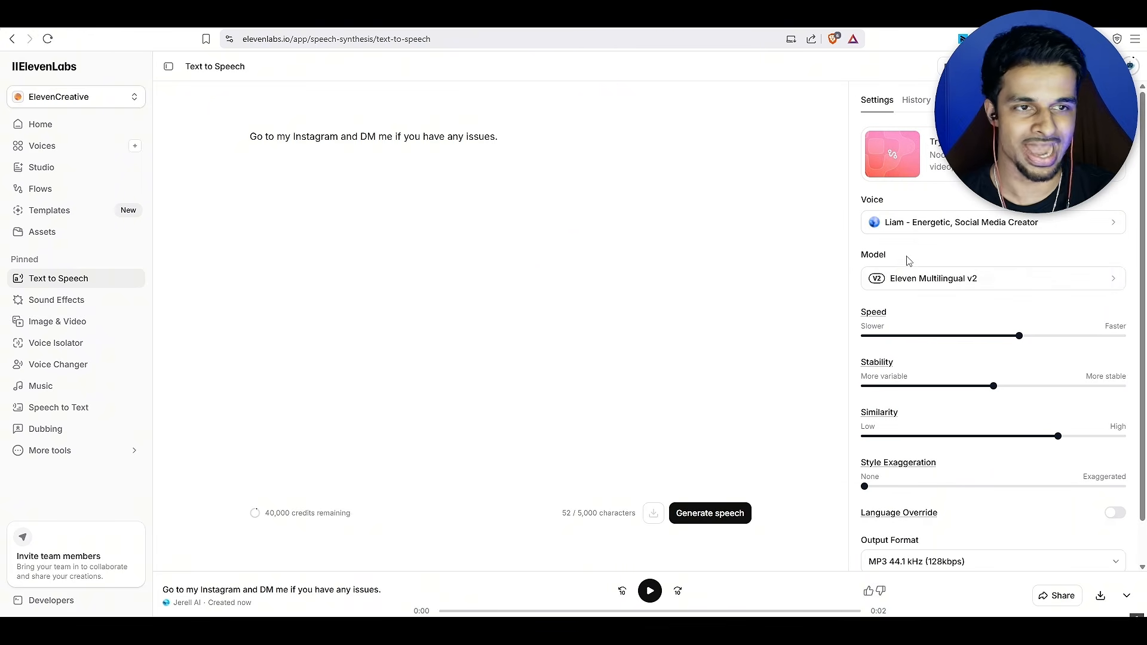
Set the speech Speed to 1.05 with Stability at 100% and Similarity at its maximum, and play the generated speech
{"action": "mouse_move", "coordinate": [1018, 337]}
{"action": "left_mouse_down"}
{"action": "mouse_move", "coordinate": [1042, 335]}
{"action": "mouse_move", "coordinate": [1024, 336]}
{"action": "left_mouse_up"}
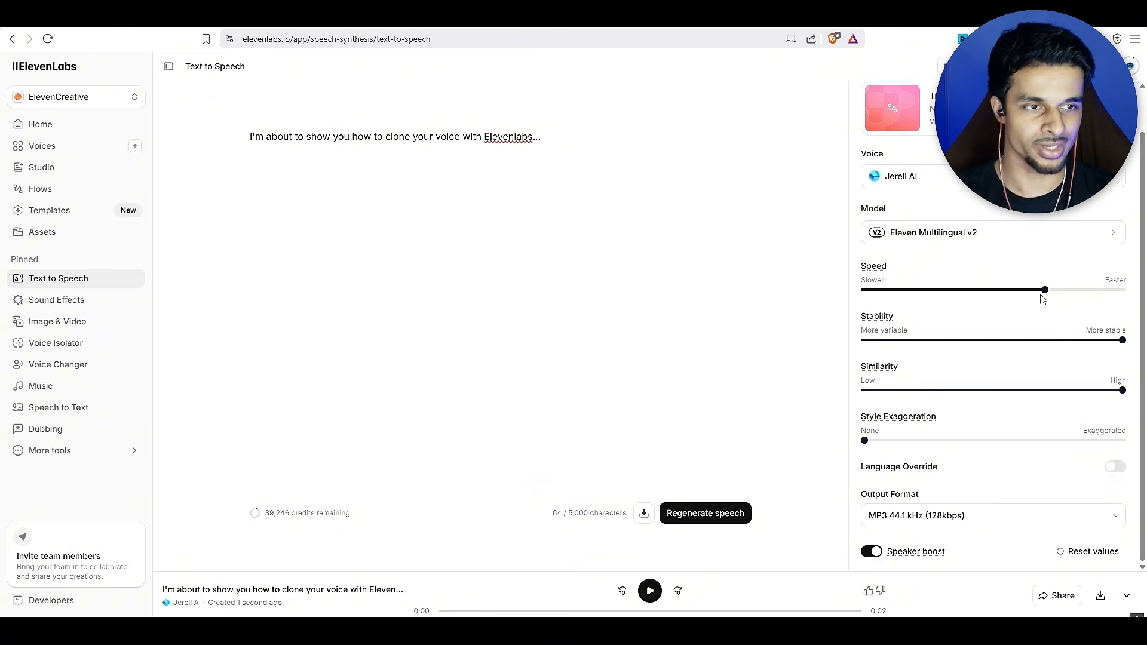
{"action": "mouse_move", "coordinate": [1046, 296]}
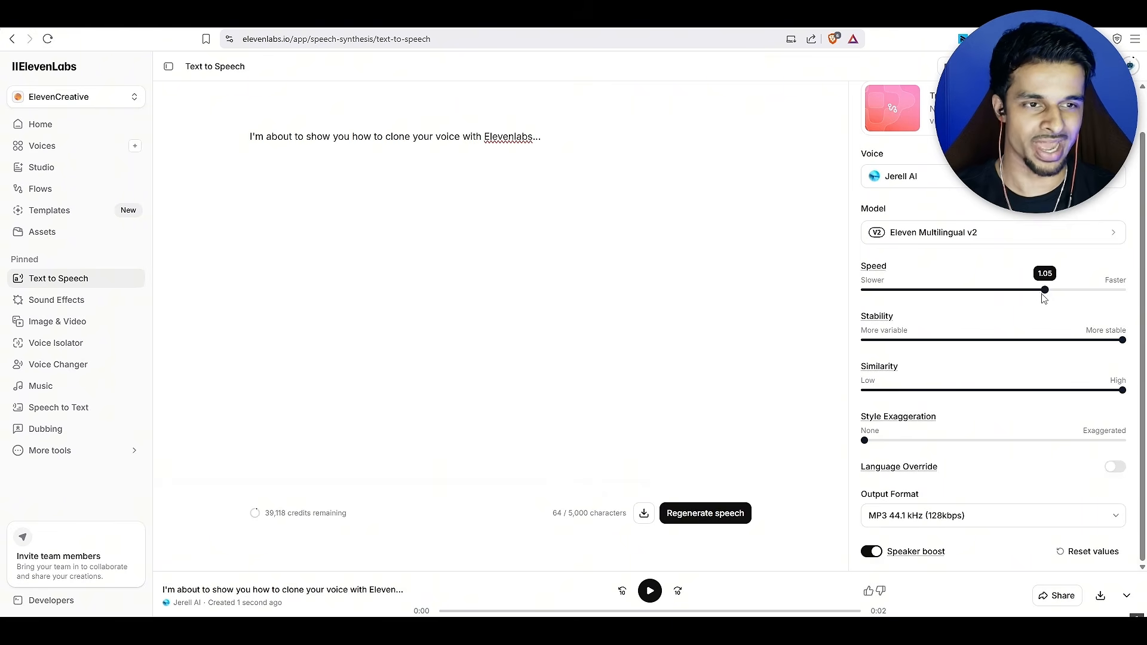
{"action": "mouse_move", "coordinate": [1124, 345]}
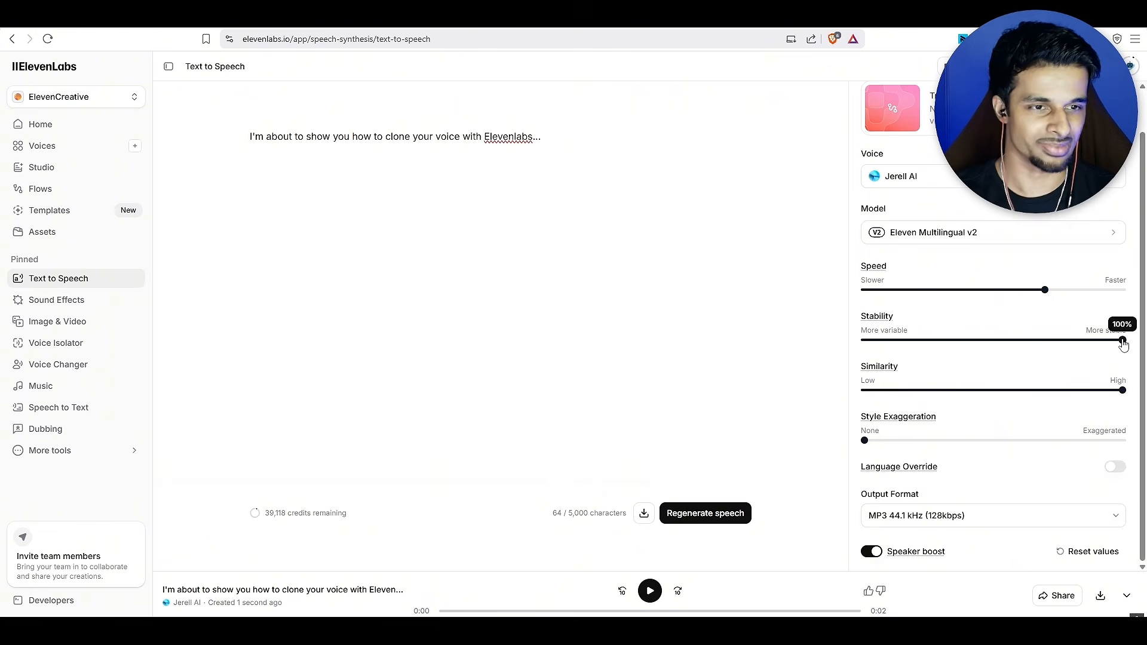
{"action": "mouse_move", "coordinate": [900, 439]}
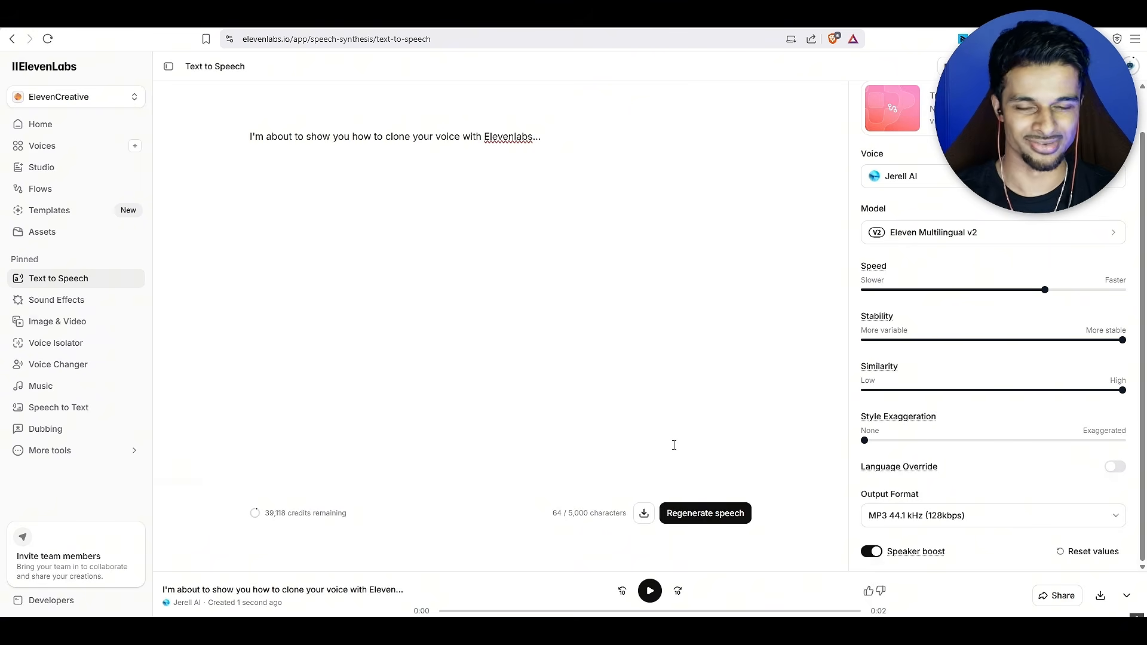
{"action": "left_click", "coordinate": [651, 594]}
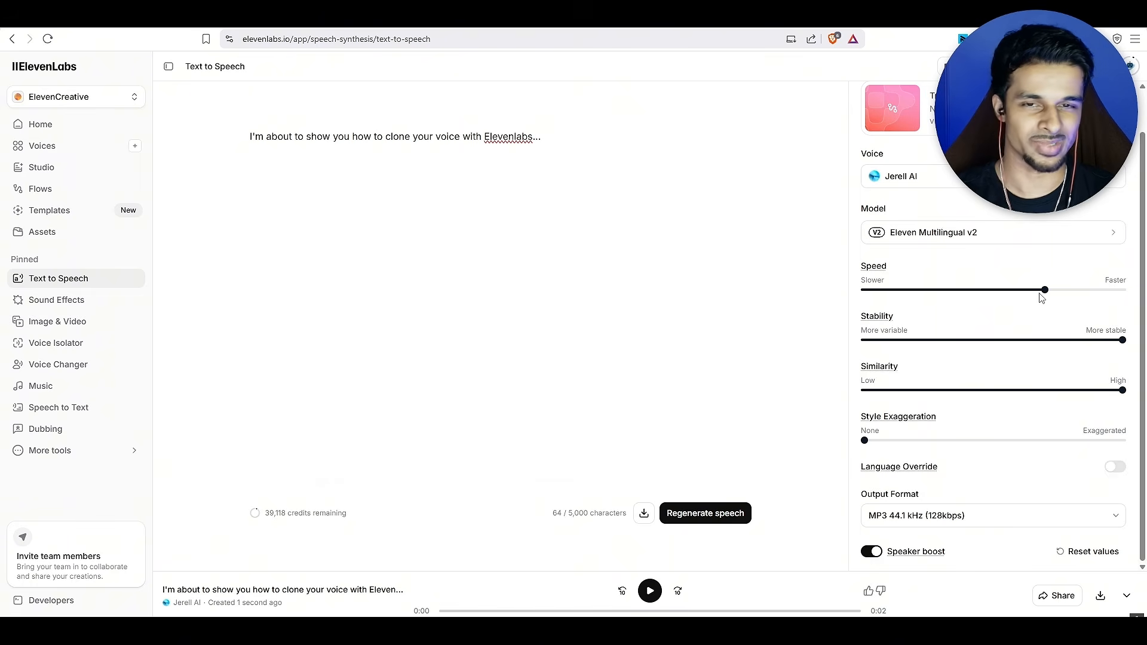
{"action": "left_click", "coordinate": [656, 596]}
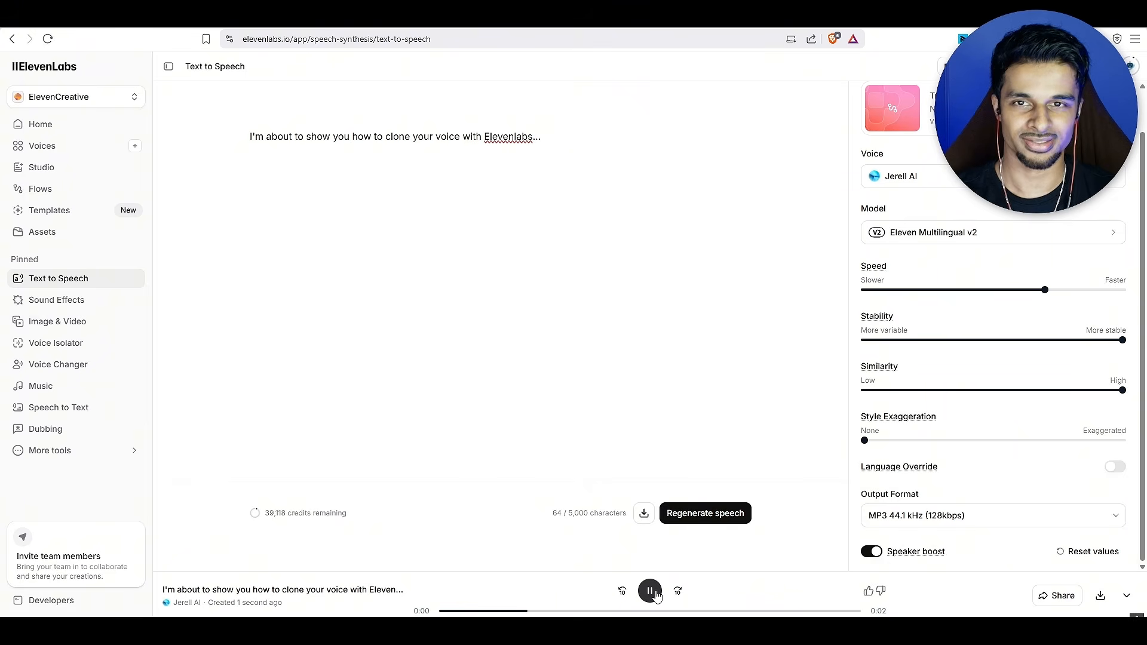